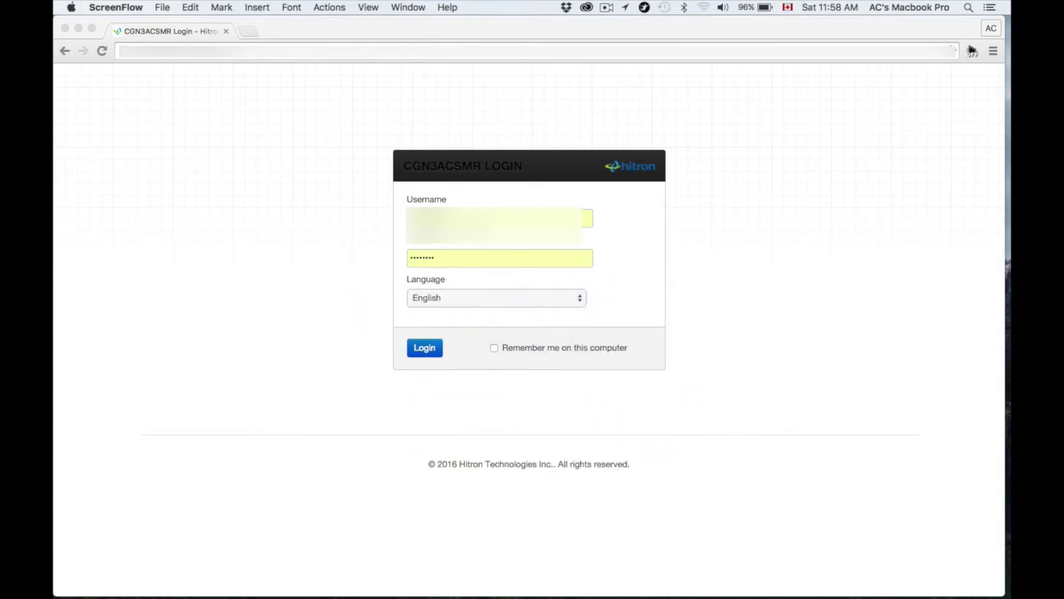
Step: Log in to the router admin in Chrome using the autofilled username and password
click(458, 194)
click(493, 218)
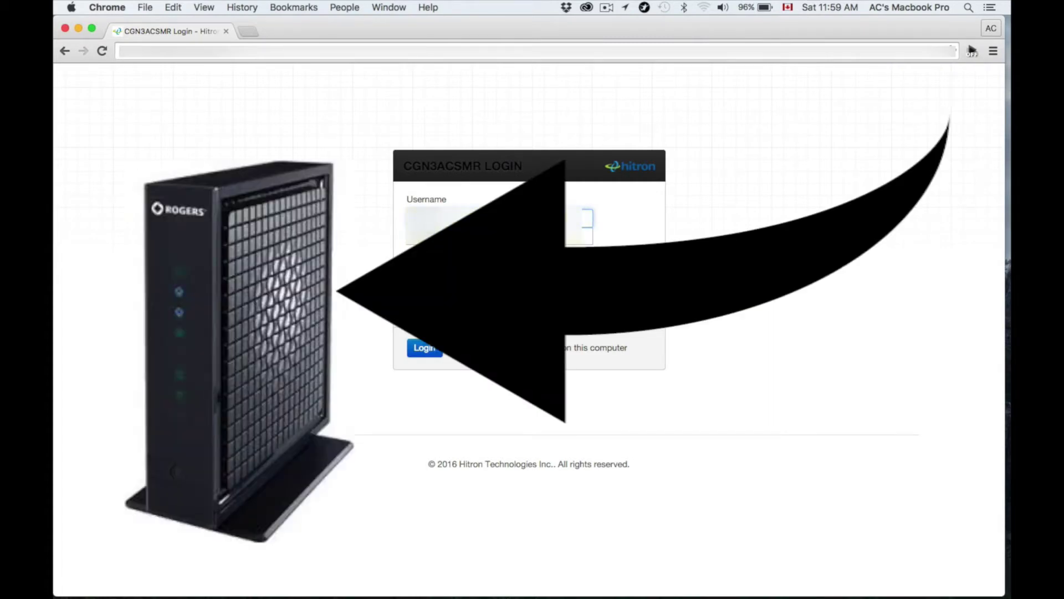
click(433, 348)
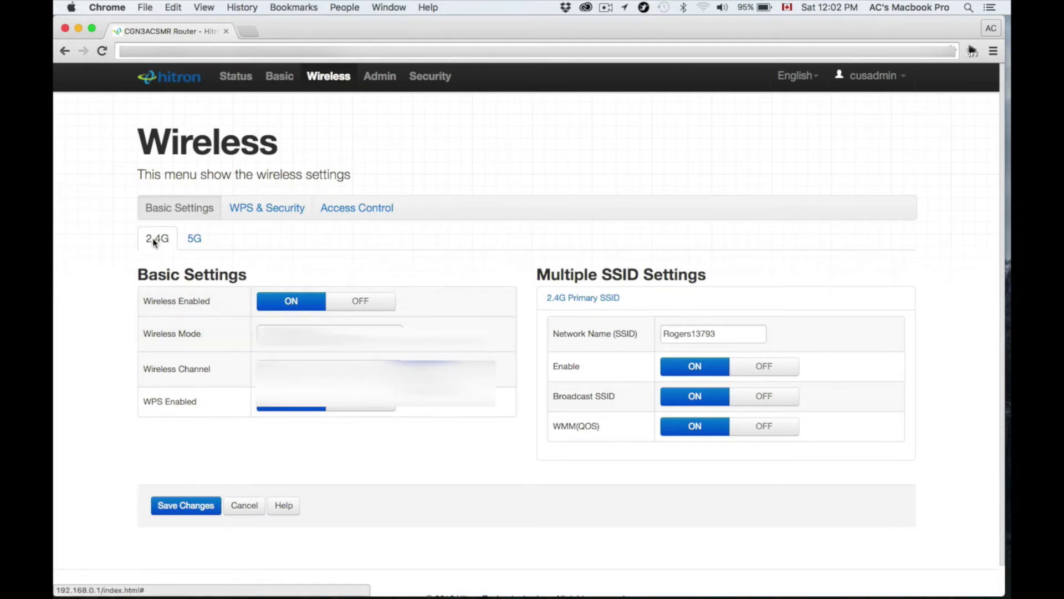
Step: Switch Wireless Basic Settings to the 5G band
click(194, 244)
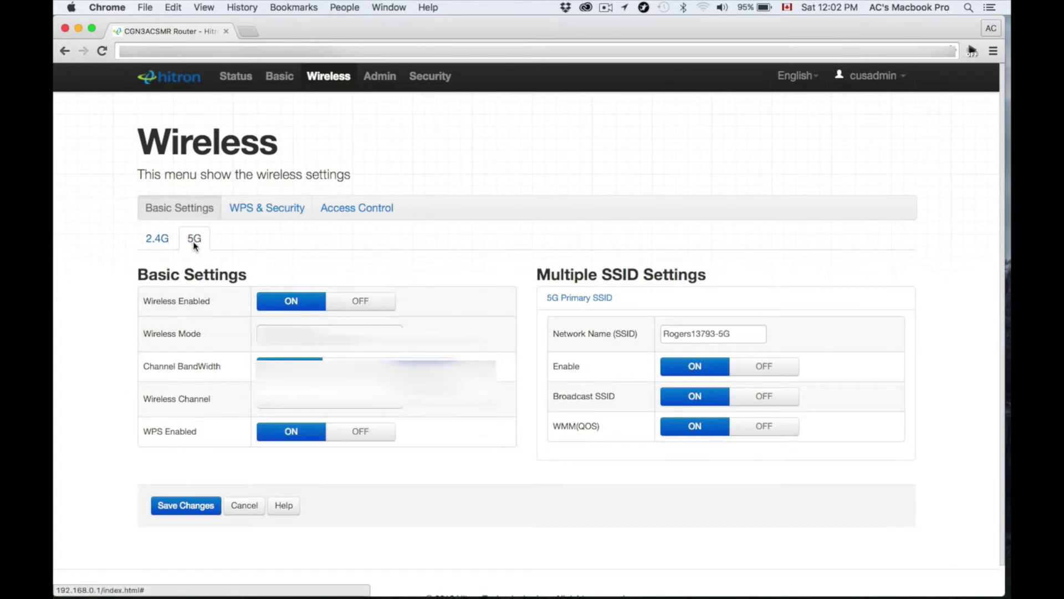
Step: On the 2.4G band, erase the old Network Name (SSID)
click(157, 241)
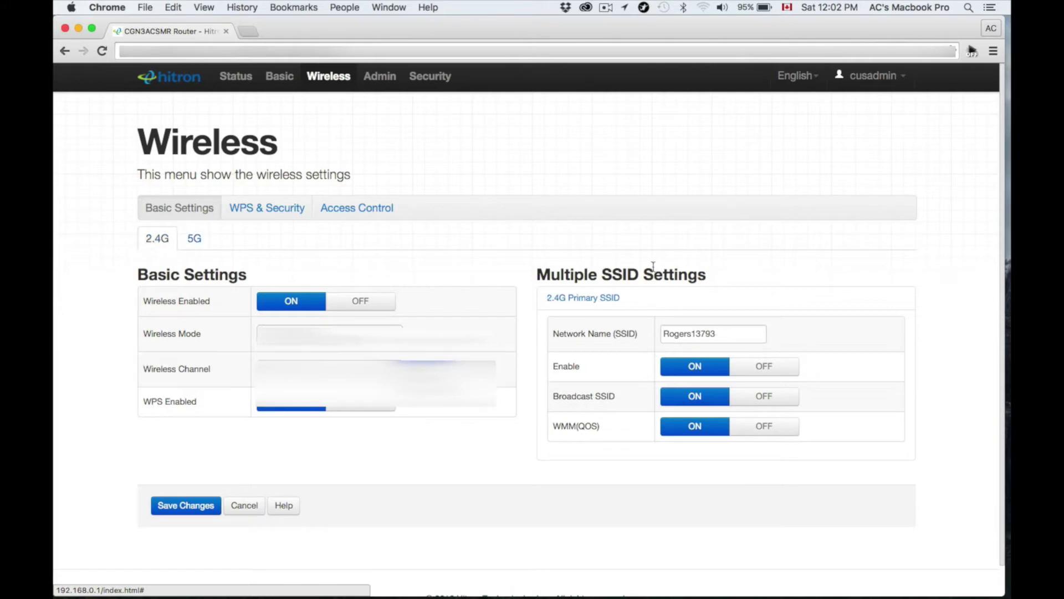
click(727, 338)
key(BackSpace)
key(BackSpace)
key(BackSpace)
key(BackSpace)
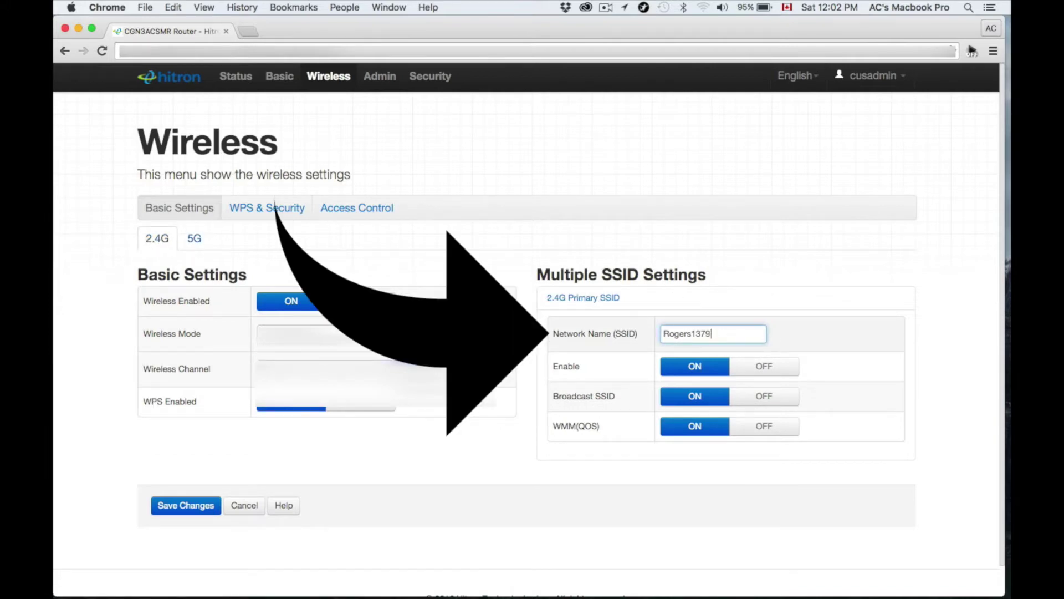
key(BackSpace)
key(BackSpace)
key(BackSpace)
key(BackSpace)
key(BackSpace)
key(BackSpace)
key(BackSpace)
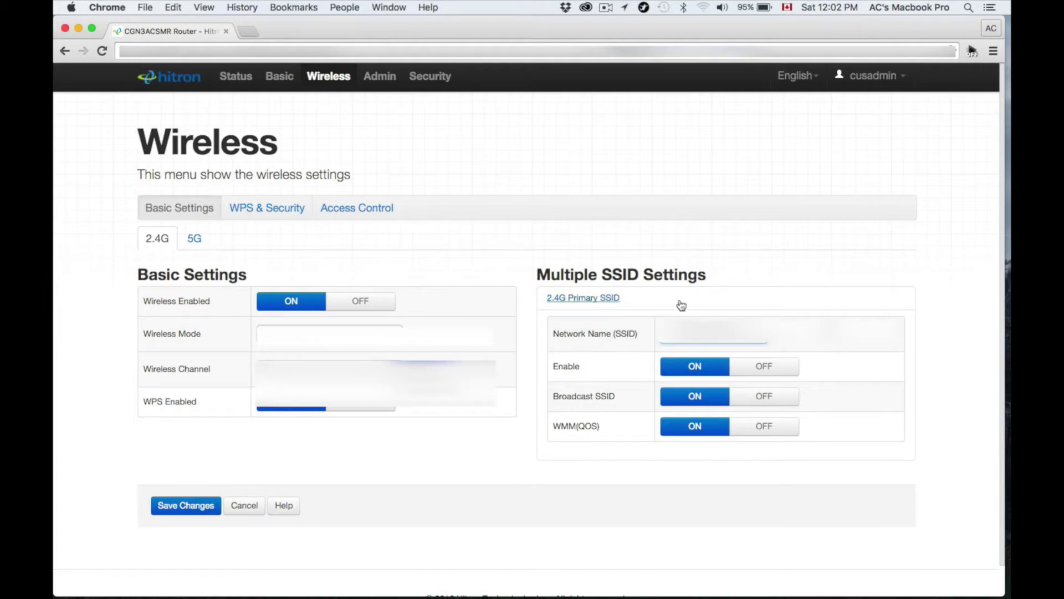
Step: Compare the 5G and 2.4G network names, then go to WPS & Security
click(194, 240)
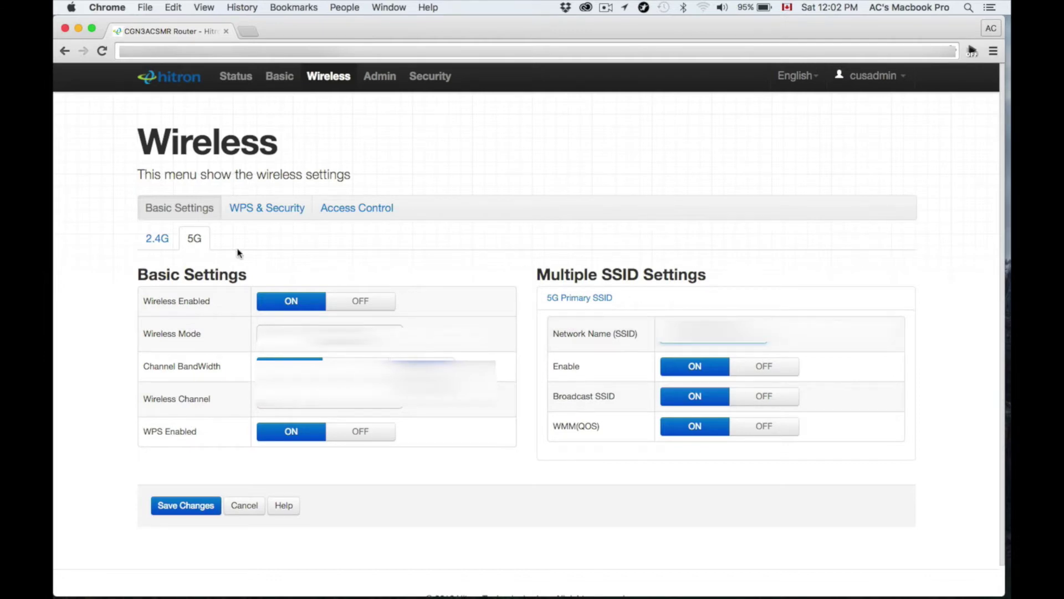
click(155, 245)
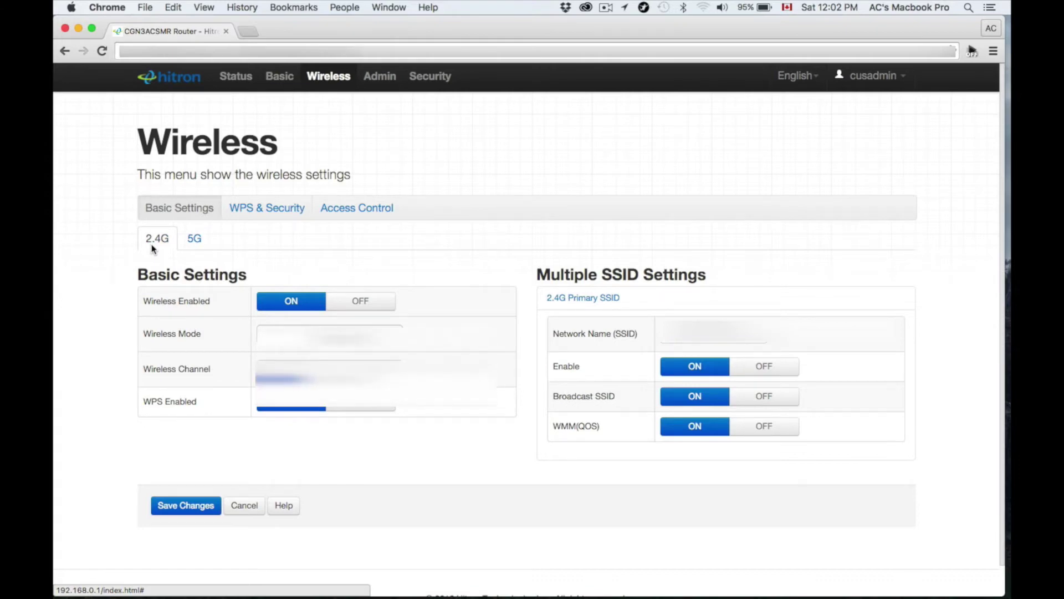
click(193, 244)
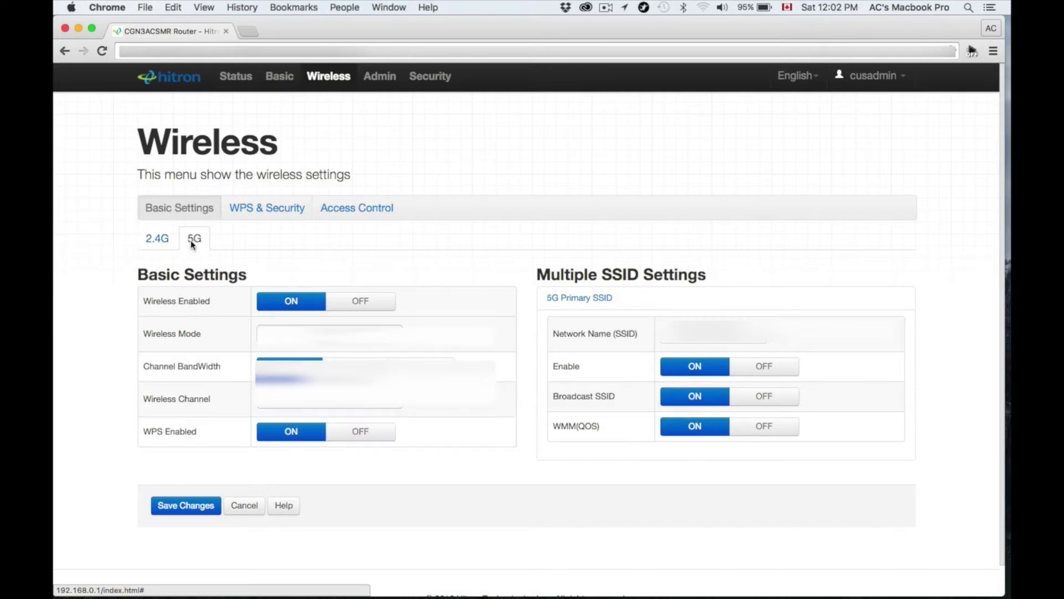
click(162, 244)
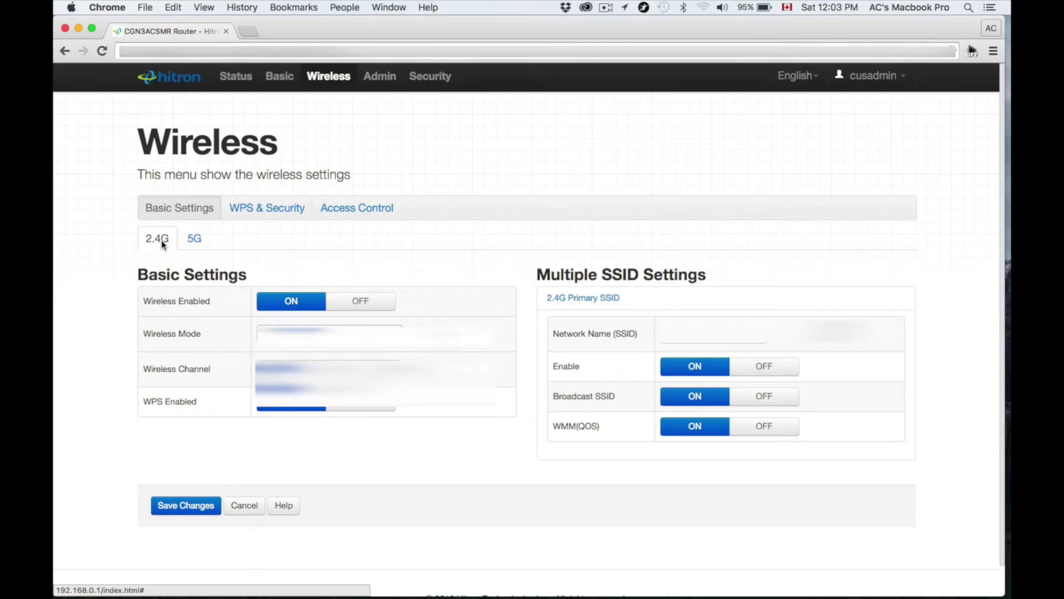
click(194, 241)
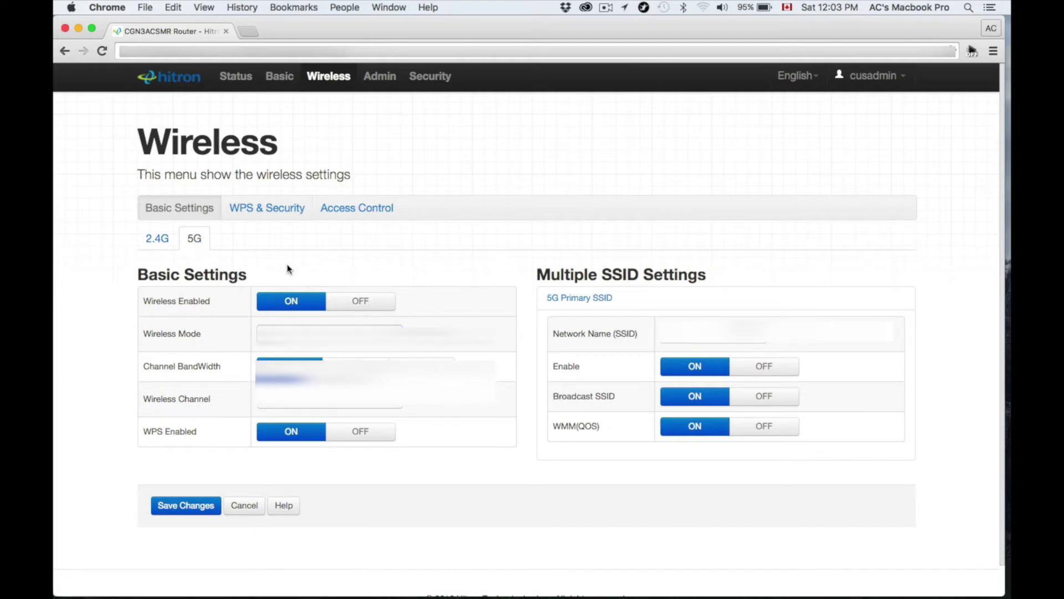
click(163, 242)
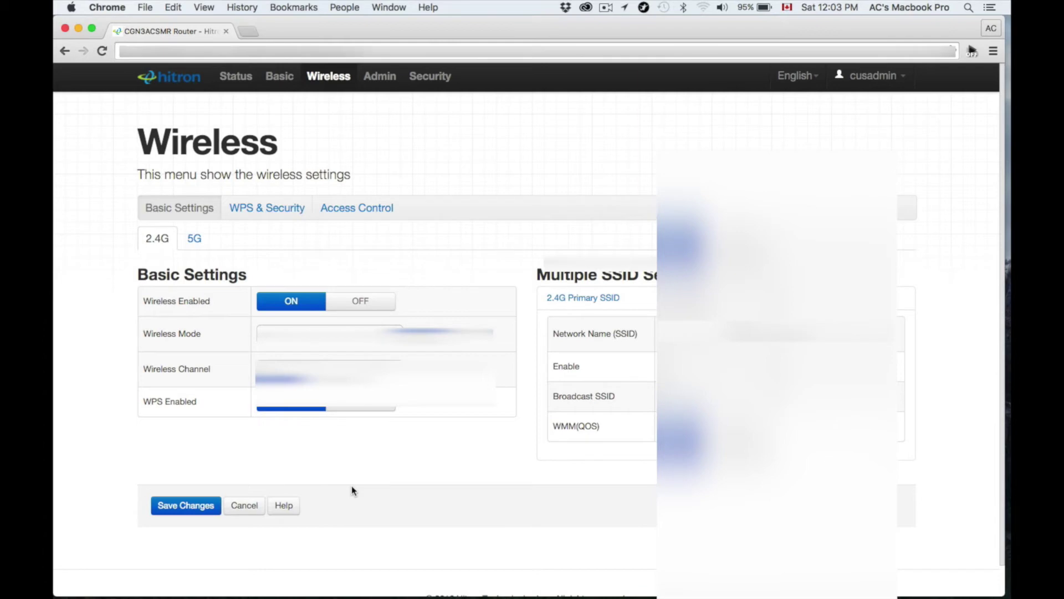
click(267, 207)
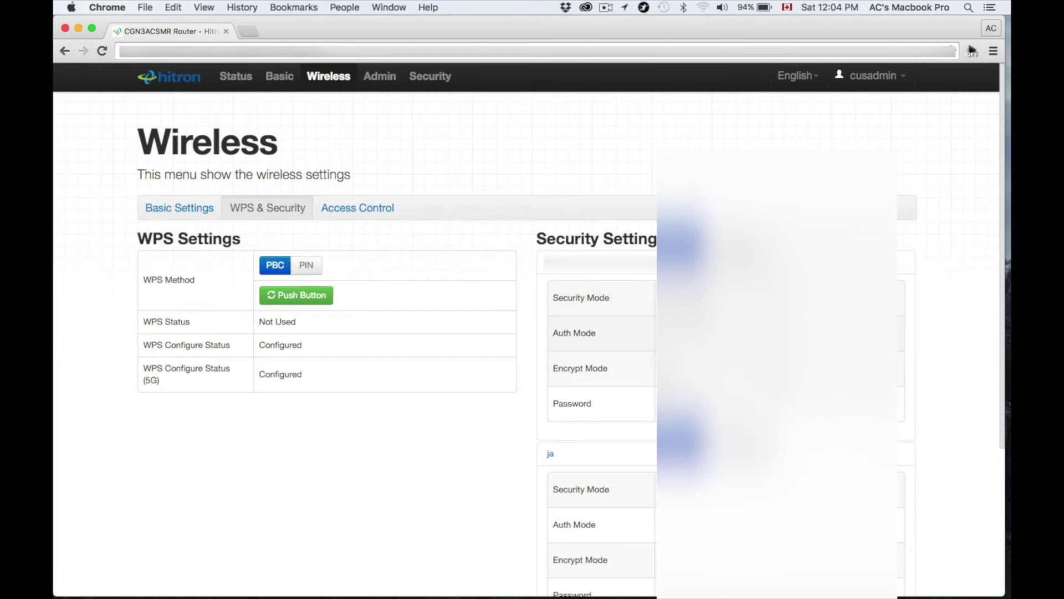
scroll(571, 332, down, 3)
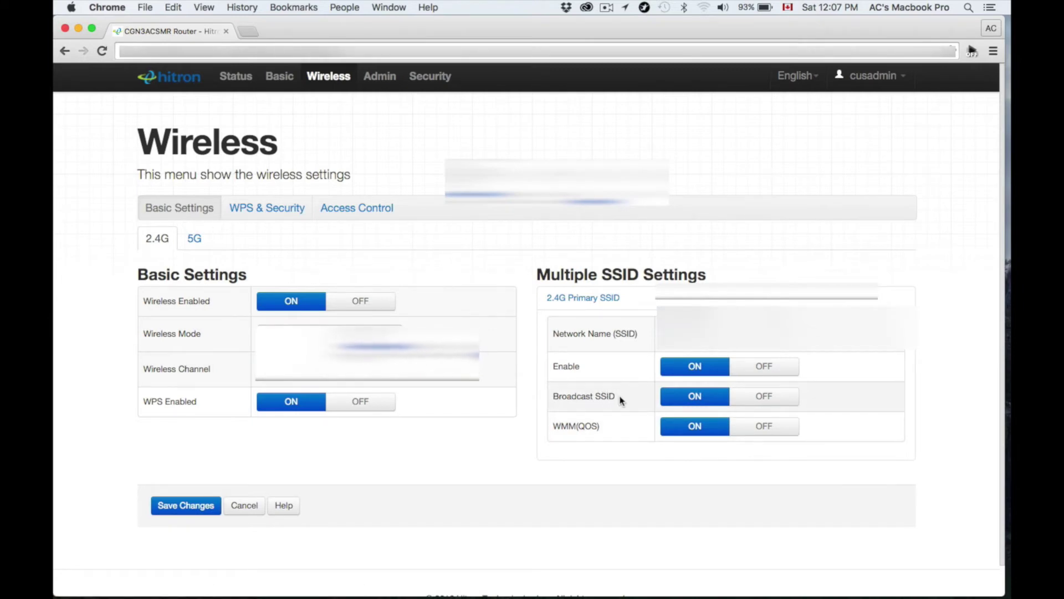
Step: Set Broadcast SSID to OFF on both 2.4G and 5G bands, accepting each warning
click(765, 402)
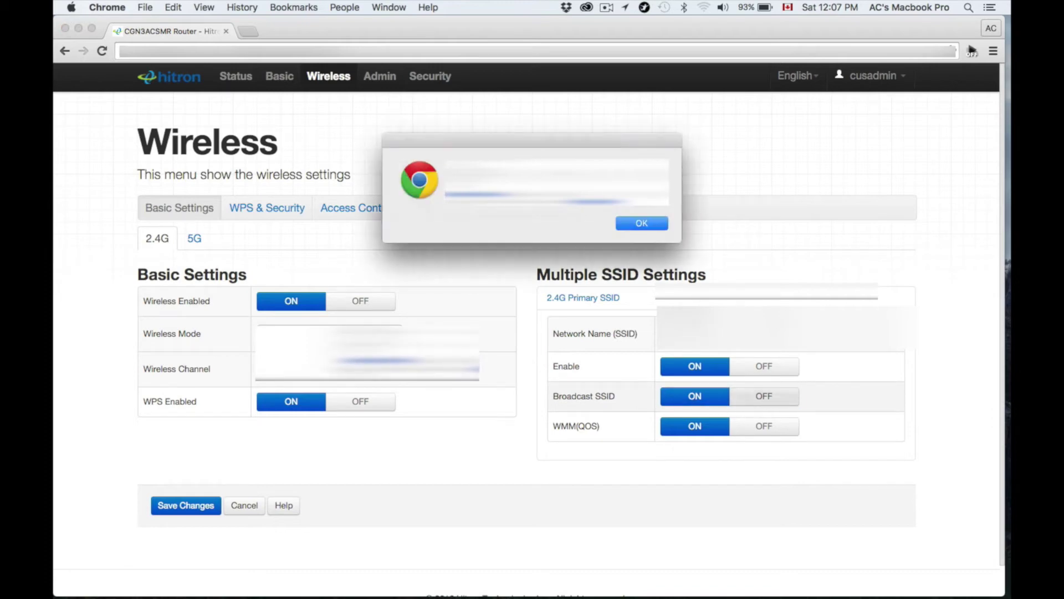
click(637, 227)
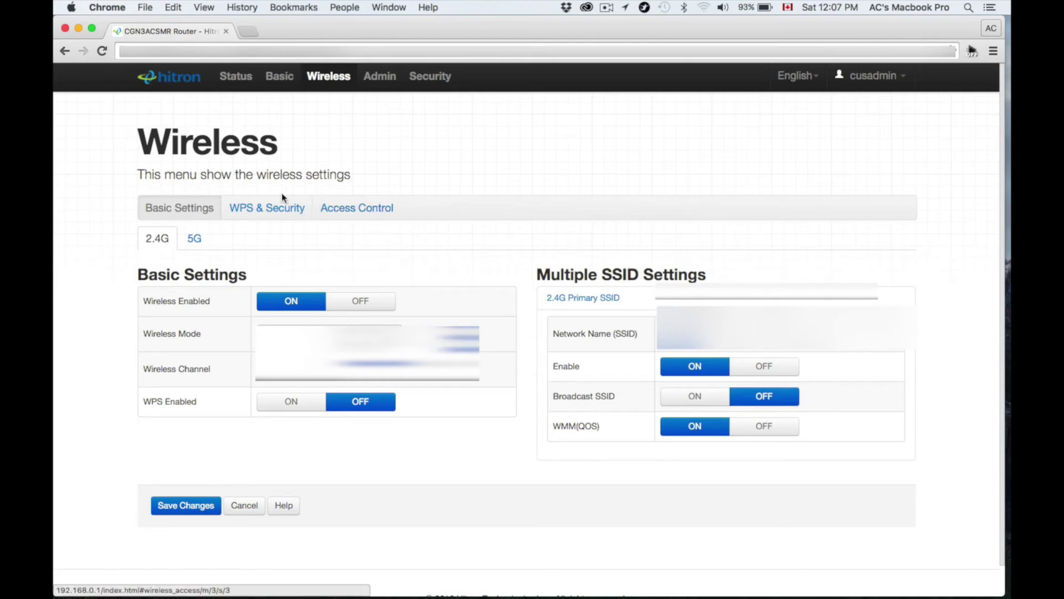
click(194, 239)
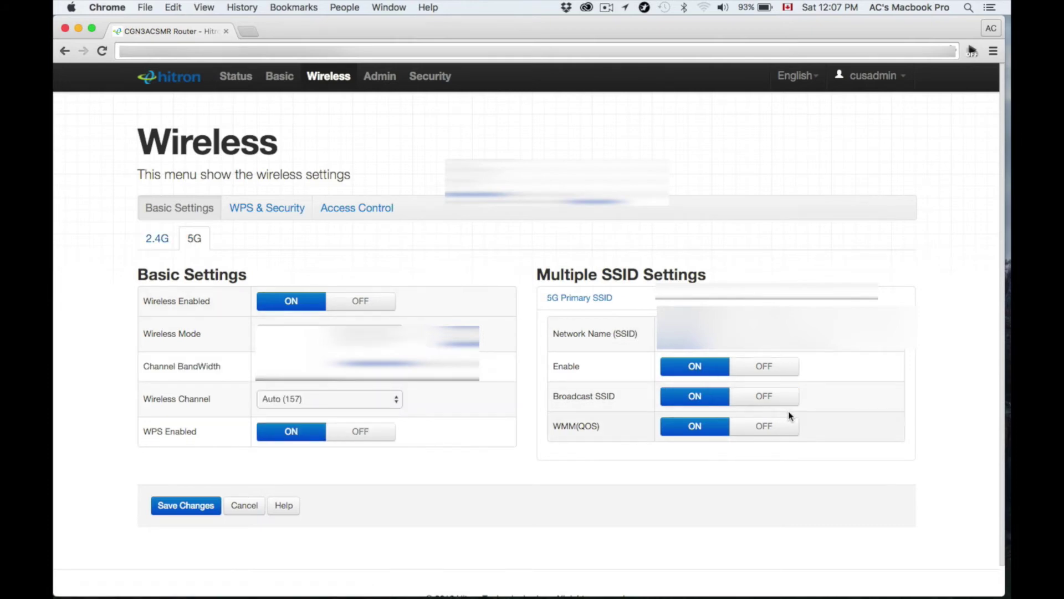
click(765, 396)
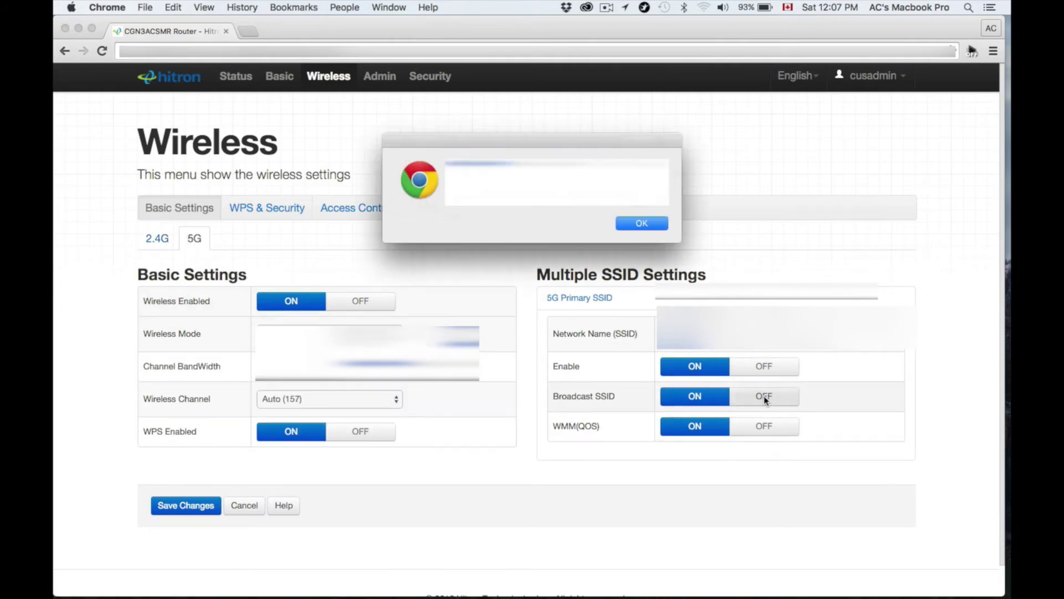
click(629, 222)
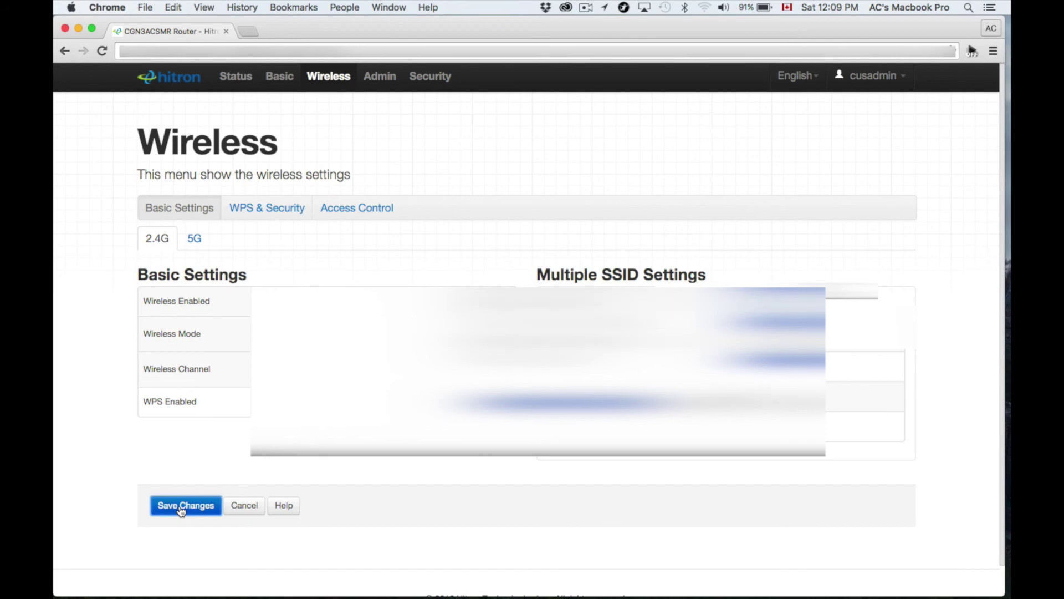
Step: Review the saved 5G settings: channel bandwidth, wireless channel and WPS
click(195, 245)
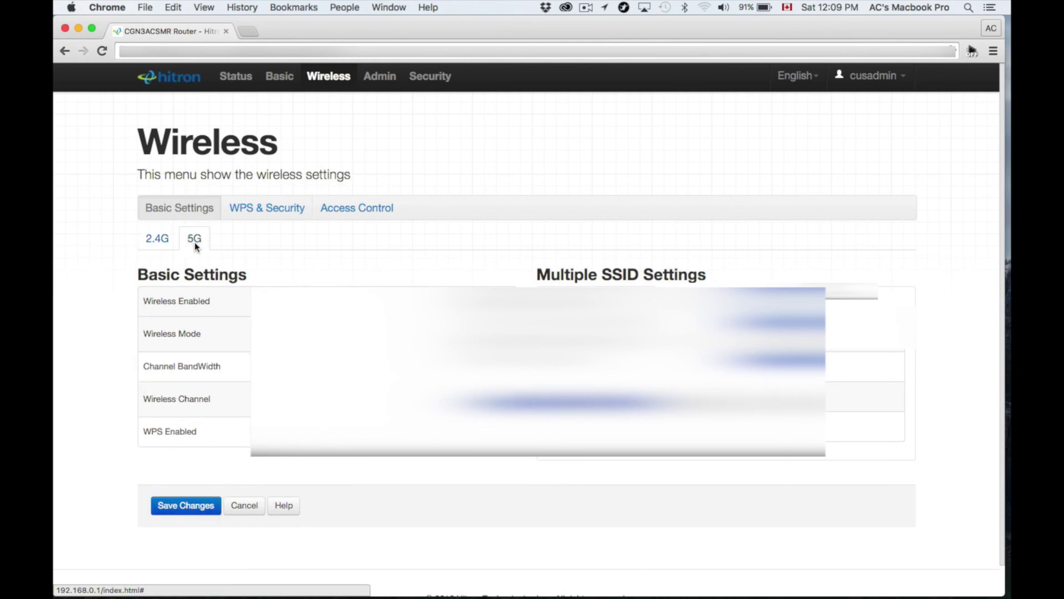